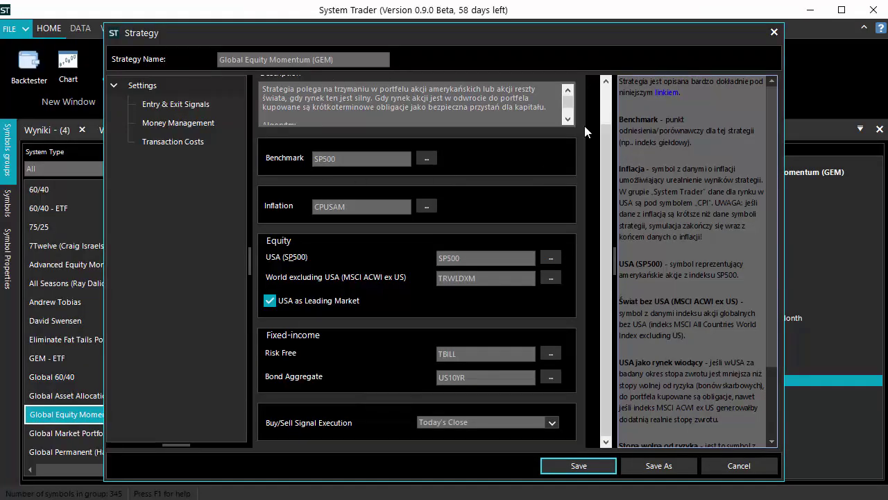
# - Leave the Global Equity Momentum (GEM) strategy settings without saving and bring up the Wyniki (2) backtest results
pyautogui.click(770, 111)
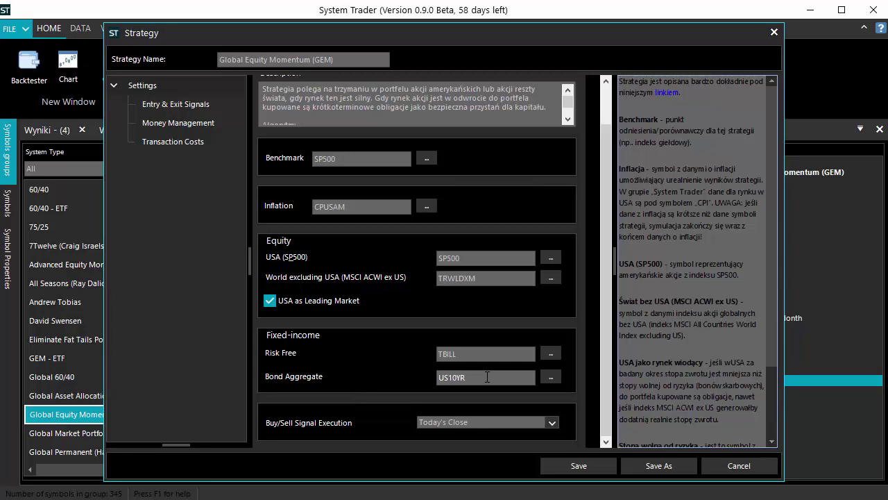
pyautogui.click(728, 463)
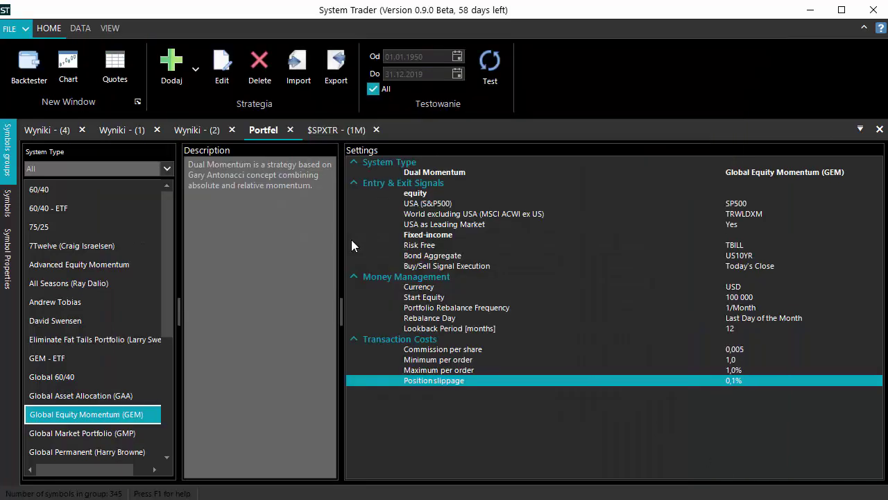
pyautogui.click(192, 130)
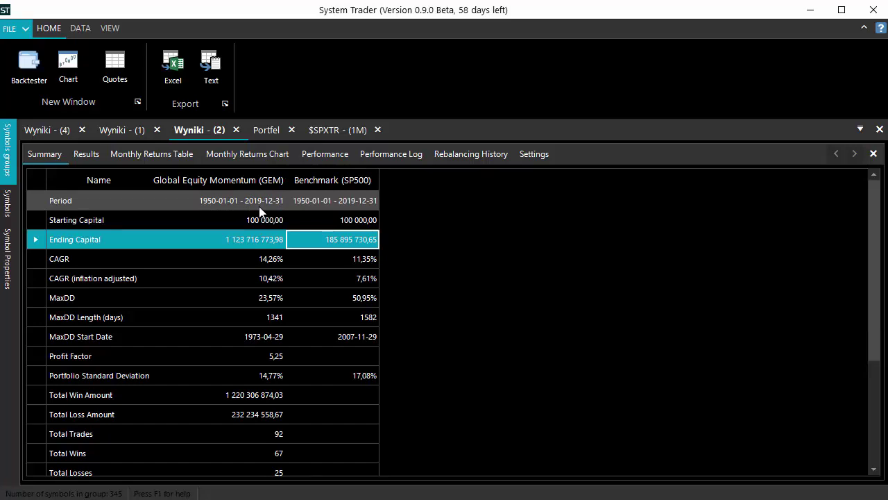
# - Compare GEM with the SP500 benchmark in the Wyniki (2) summary: starting and ending capital, both CAGR rows, MaxDD and portfolio standard deviation
pyautogui.click(217, 226)
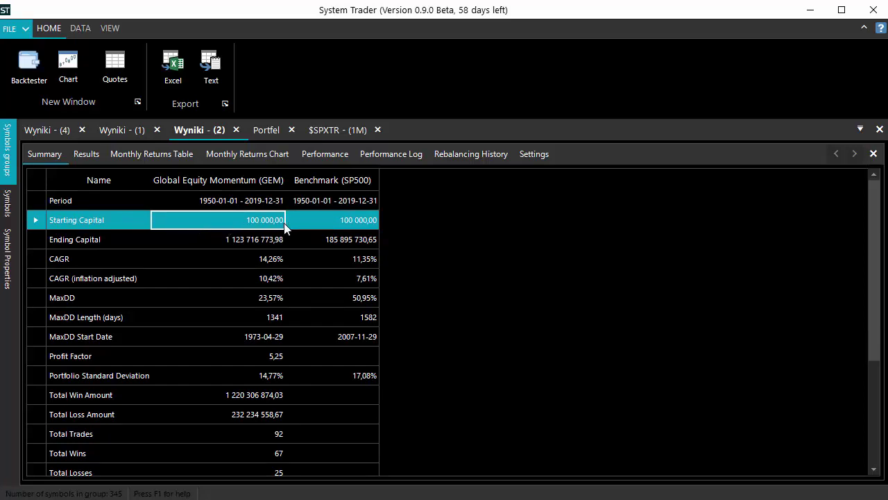
pyautogui.click(203, 240)
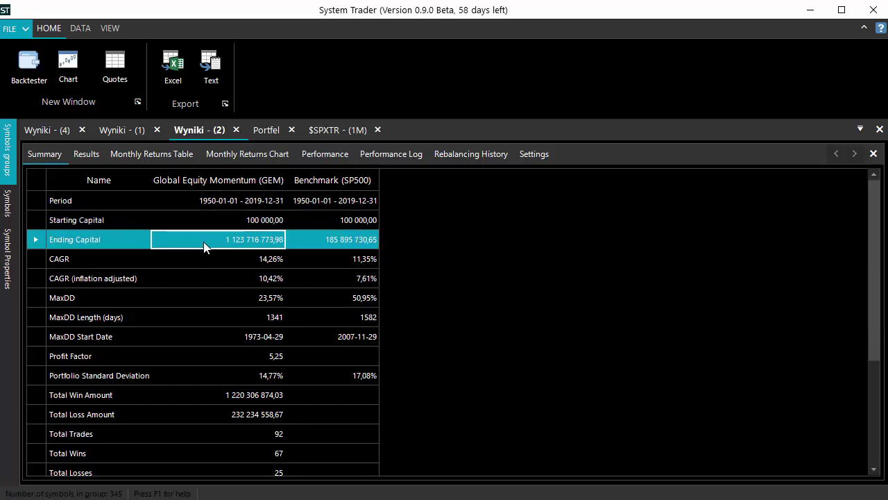
pyautogui.click(322, 240)
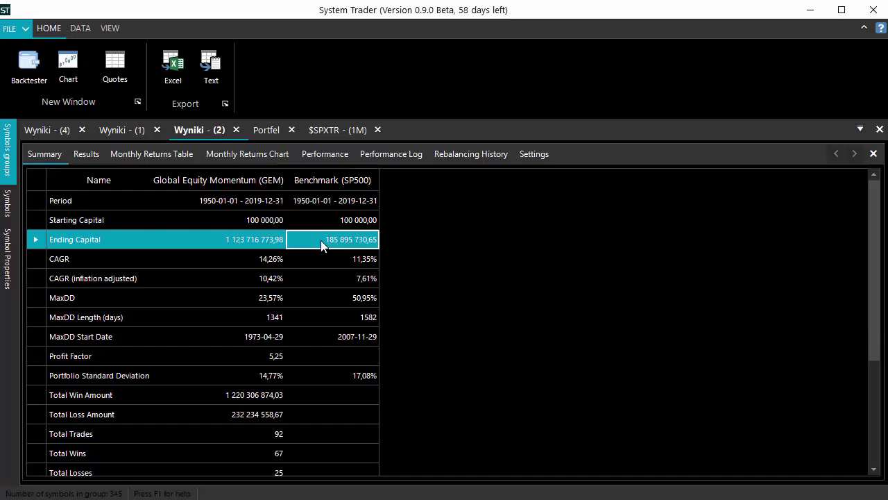
pyautogui.click(233, 262)
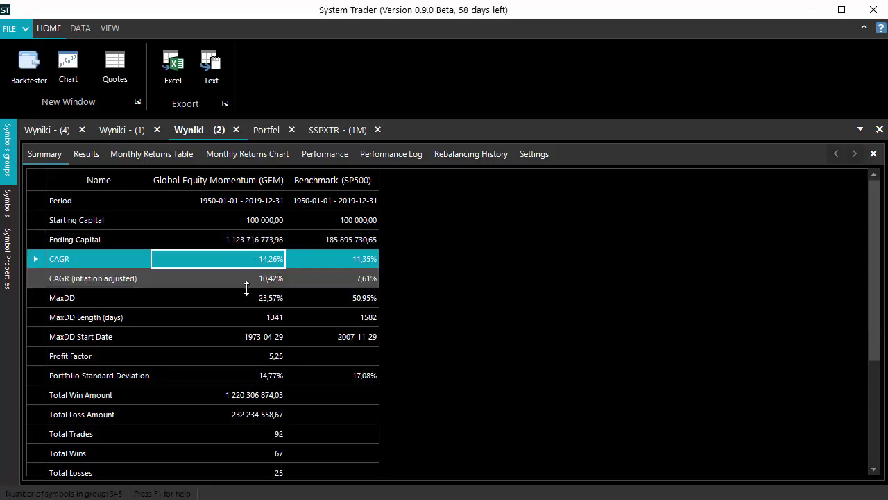
pyautogui.click(222, 285)
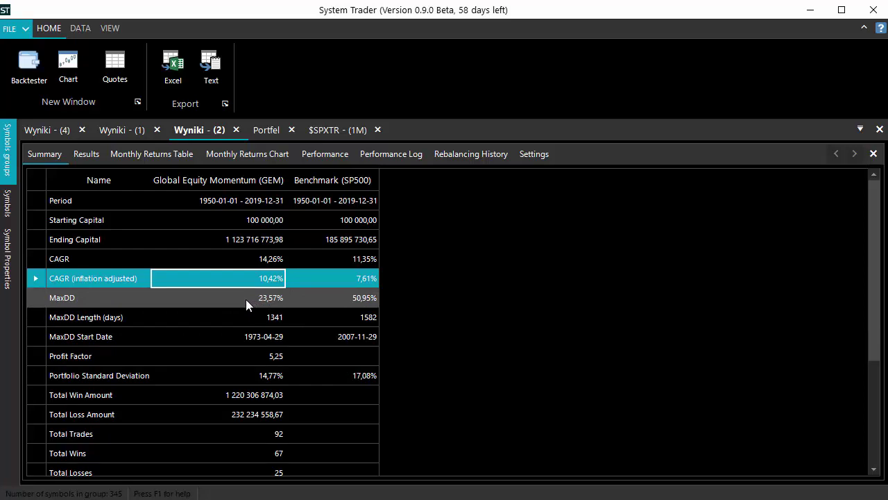
pyautogui.click(338, 304)
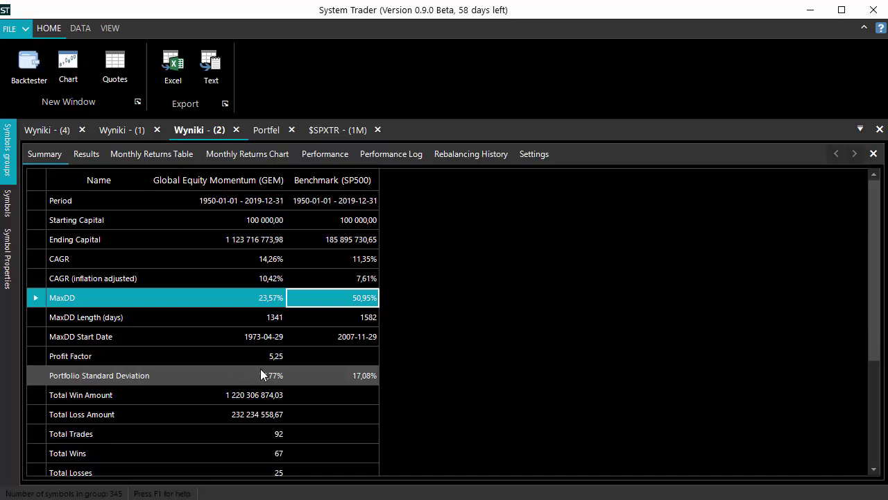
pyautogui.click(215, 371)
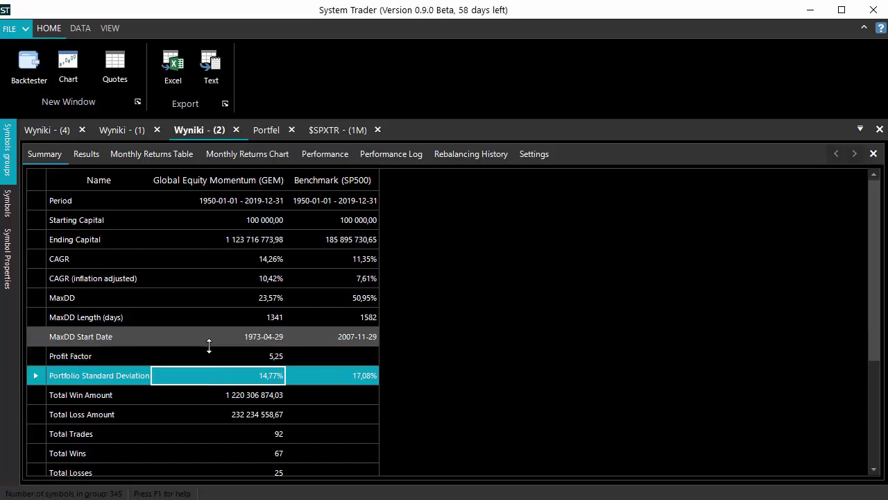
# - Examine the monthly and annual returns in the Wyniki (2) results, going through the years from 1950 onward
pyautogui.click(165, 156)
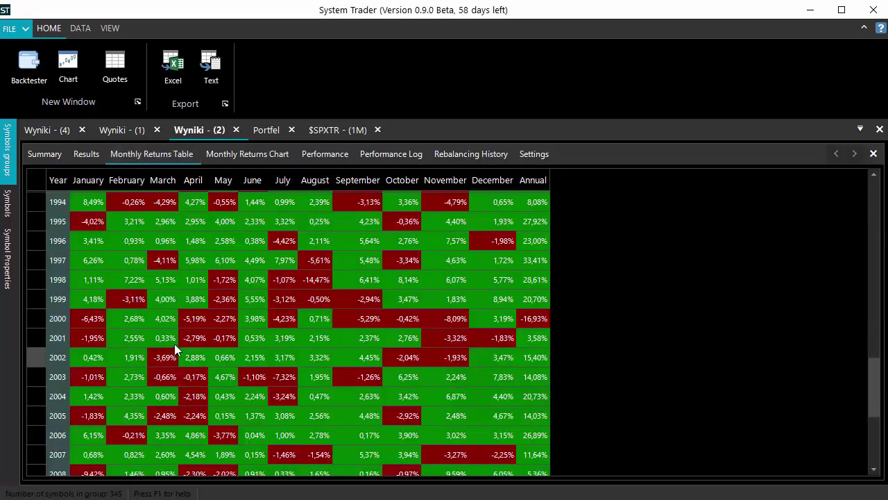
pyautogui.scroll(15, 253, 340)
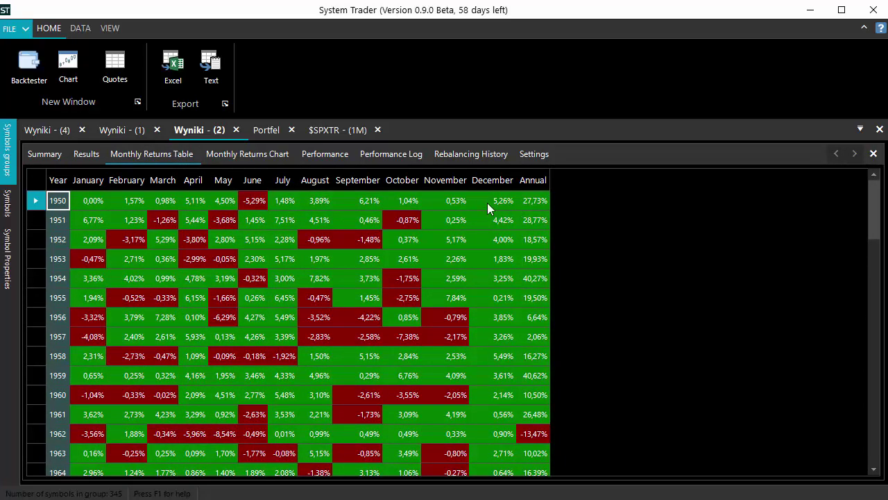
pyautogui.scroll(-6, 466, 355)
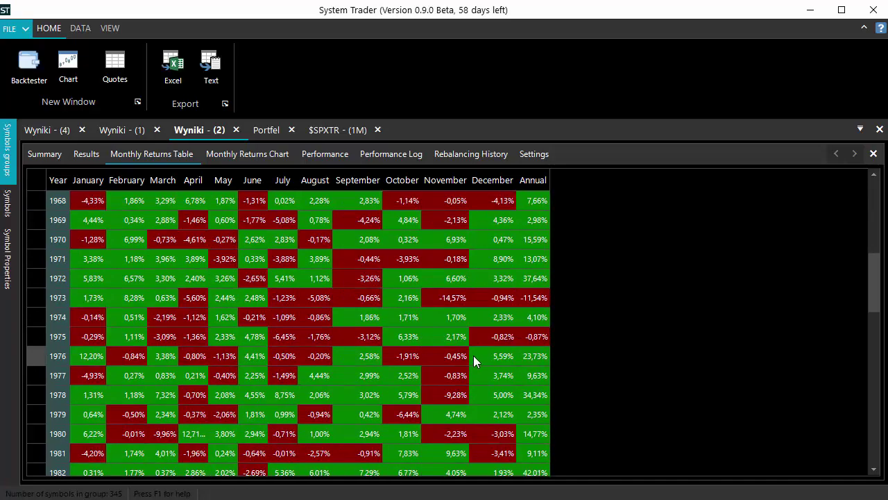
pyautogui.scroll(6, 473, 356)
pyautogui.scroll(-13, 469, 350)
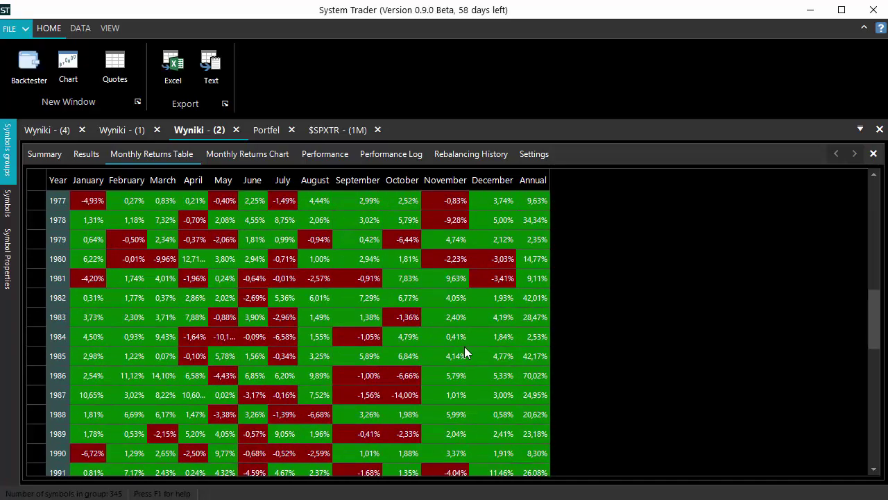
pyautogui.scroll(-3, 464, 346)
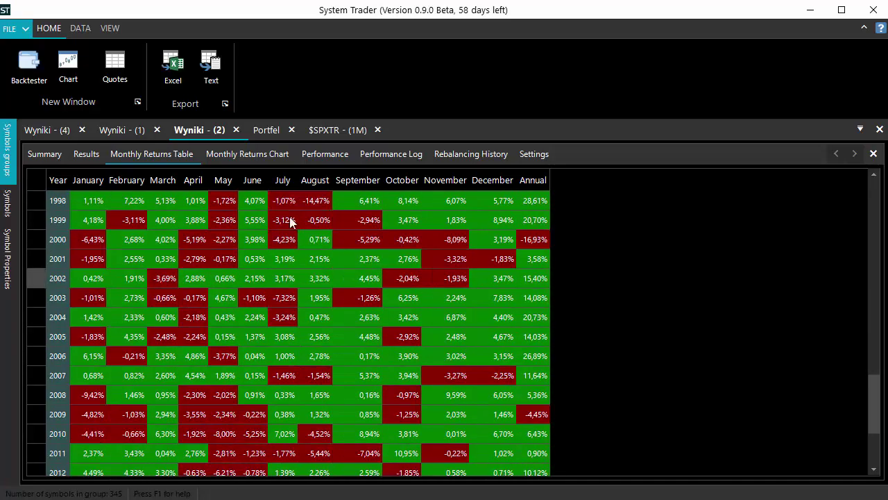
# - Examine the log-scale performance curve of Wyniki (2) over the full period starting in 01-1950
pyautogui.click(383, 158)
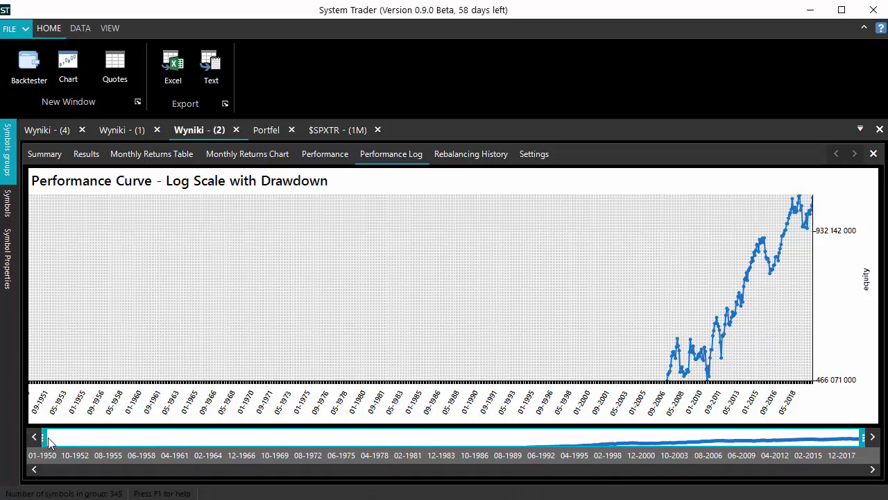
pyautogui.moveTo(68, 437); pyautogui.dragTo(13, 452)
pyautogui.doubleClick(55, 33)
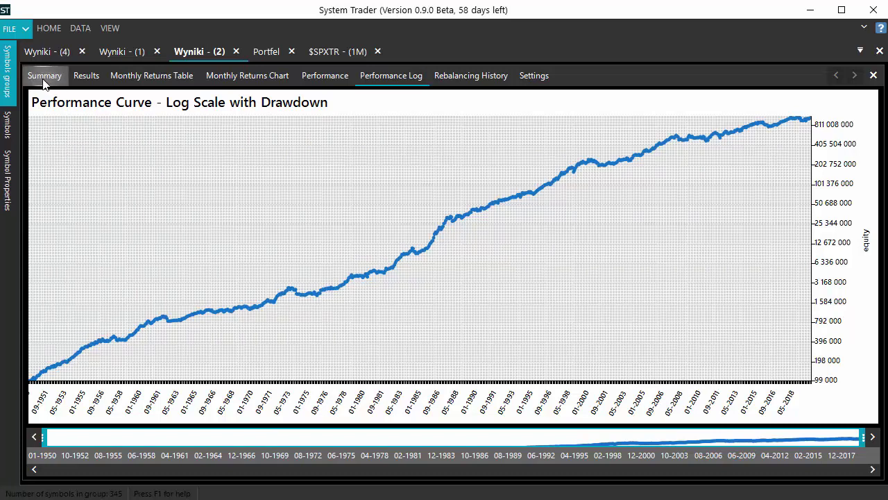
pyautogui.click(49, 28)
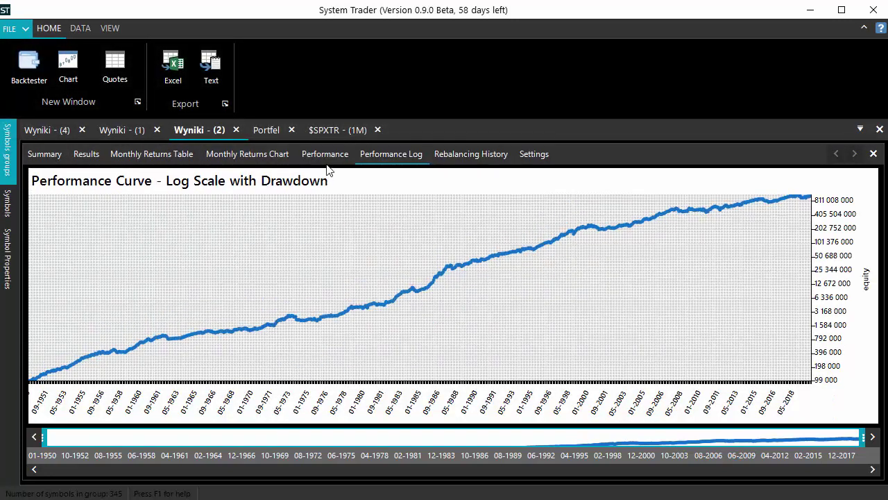
# - Inspect the November 2007 candle near the 2007 peak on the monthly $SPXTR chart
pyautogui.click(331, 130)
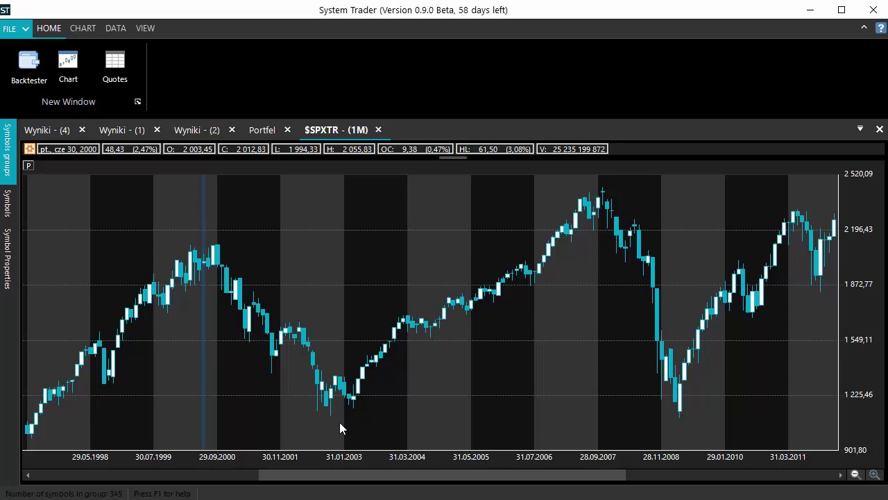
pyautogui.click(607, 202)
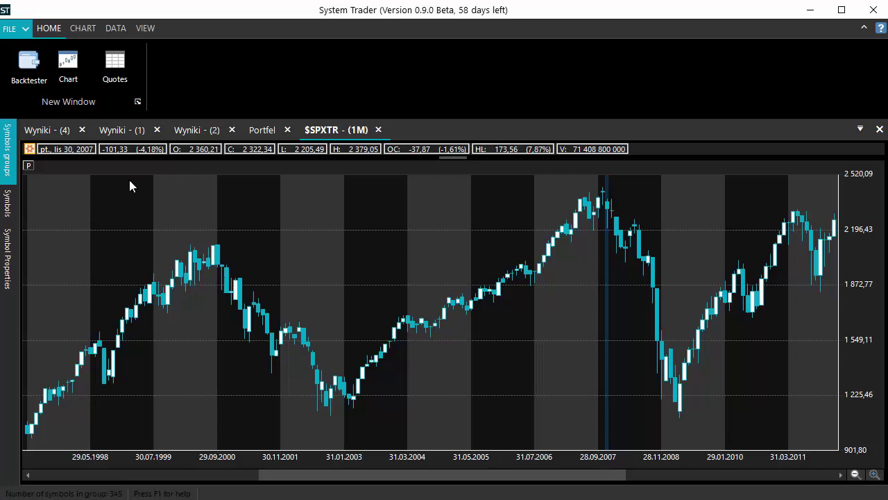
# - Compare the CAGR and MaxDD of GEM and the SP500 benchmark in the Wyniki (1) summary for 2000-09-01 to 2009-03-30
pyautogui.click(120, 131)
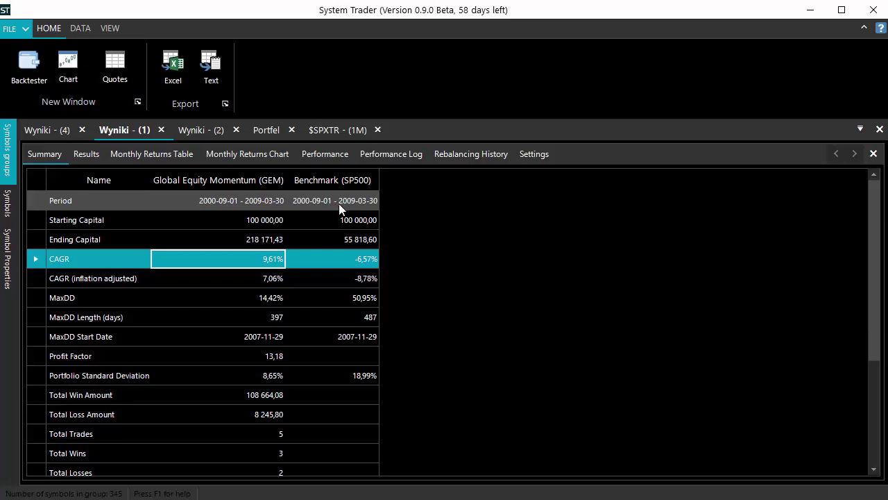
pyautogui.click(328, 258)
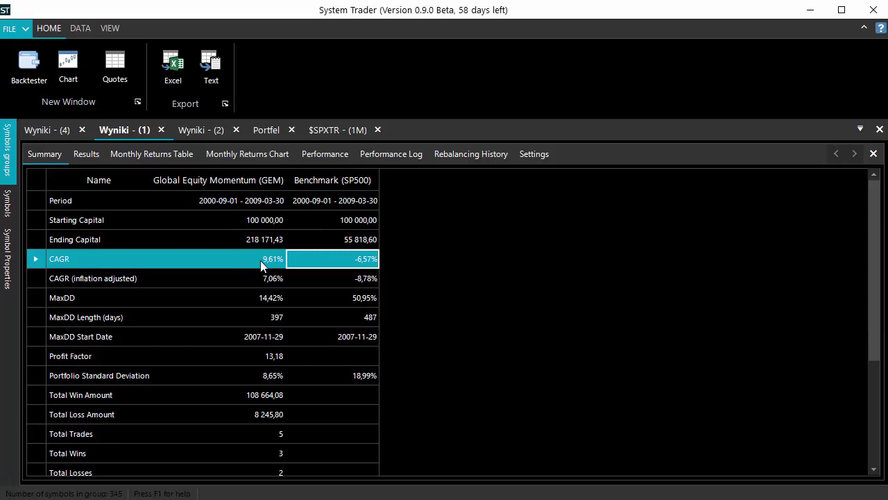
pyautogui.click(247, 295)
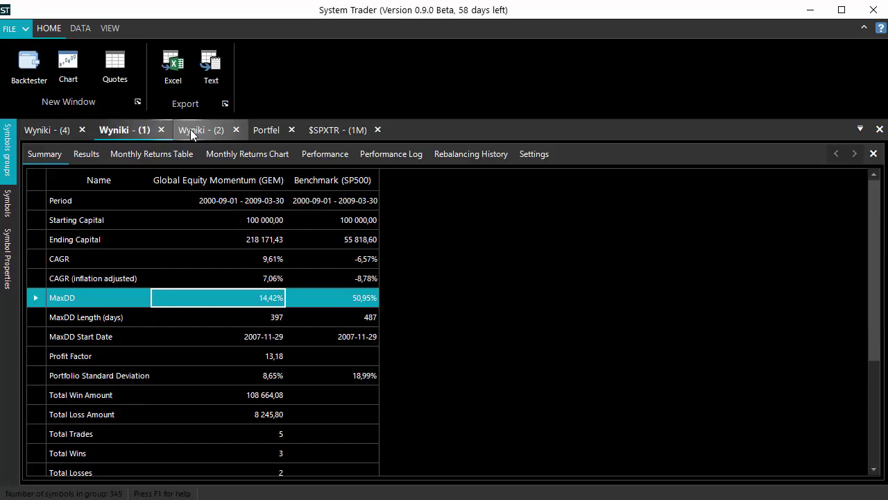
# - Review the monthly returns tables of the GEM - ETF results in Wyniki (4) and of the GEM results in Wyniki (1)
pyautogui.click(48, 131)
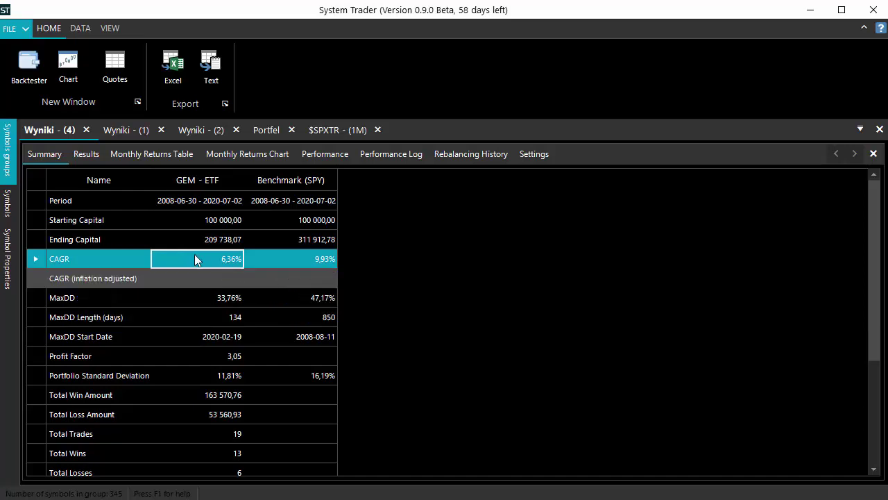
pyautogui.click(148, 154)
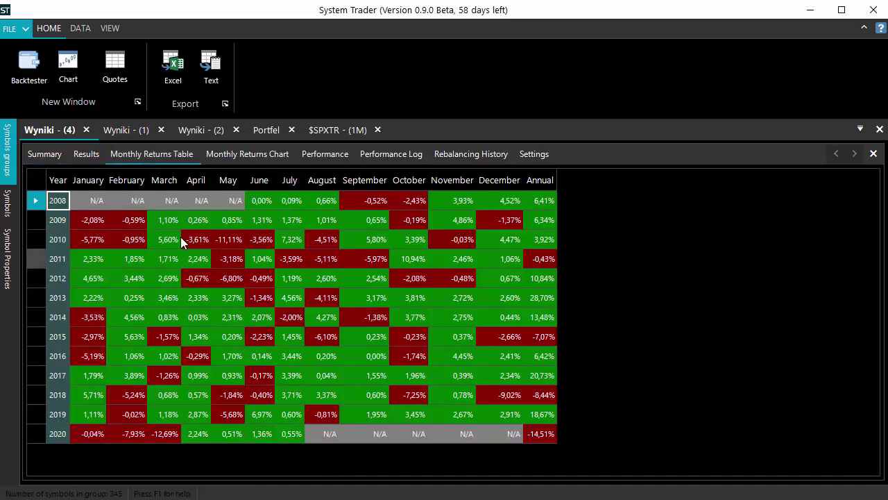
pyautogui.click(123, 129)
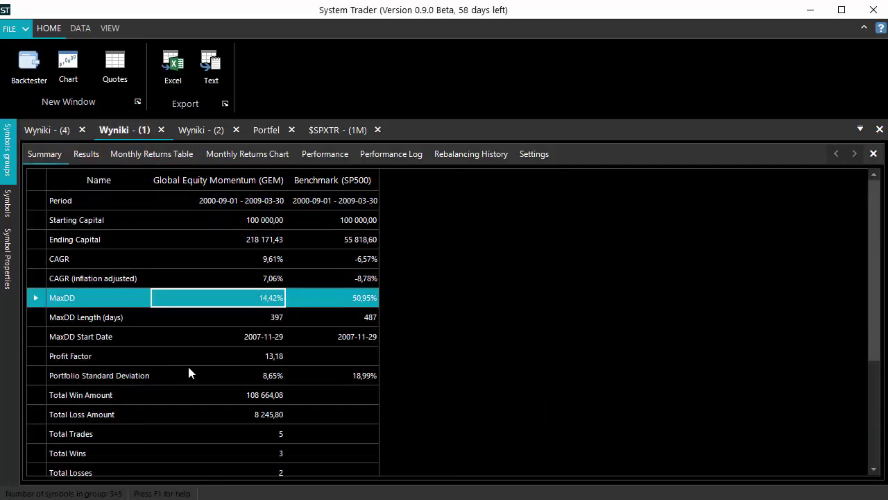
pyautogui.click(132, 154)
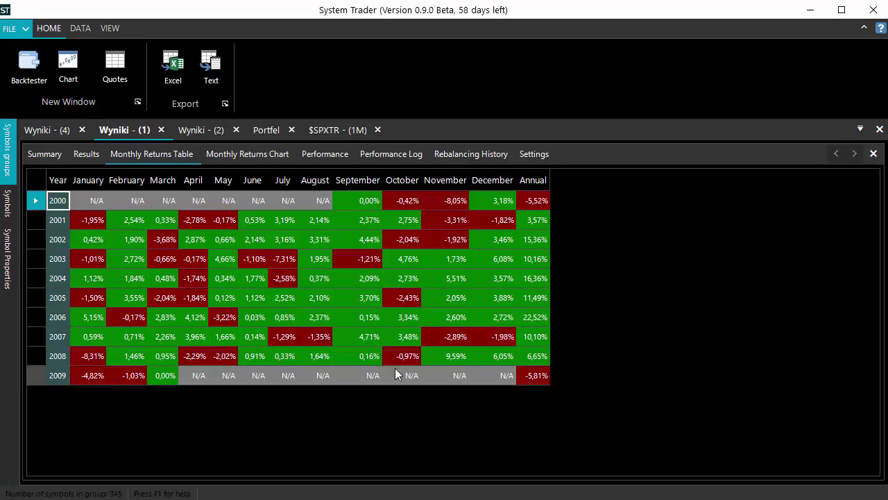
# - Check the annual returns for 2008 and 2009 in the Wyniki (2) monthly returns table
pyautogui.click(201, 129)
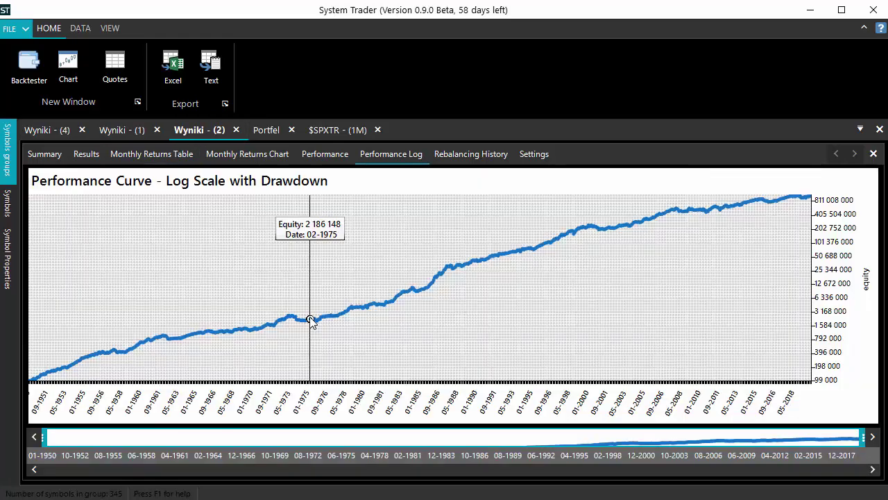
pyautogui.click(134, 158)
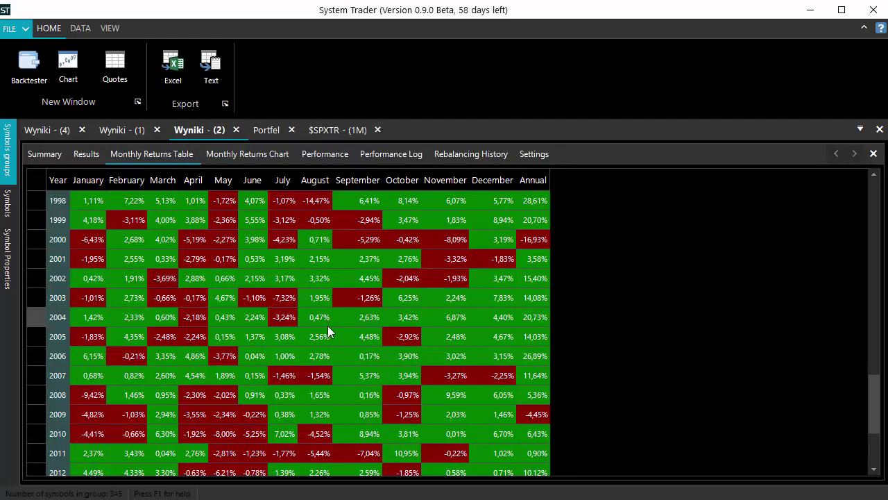
pyautogui.scroll(-3, 329, 333)
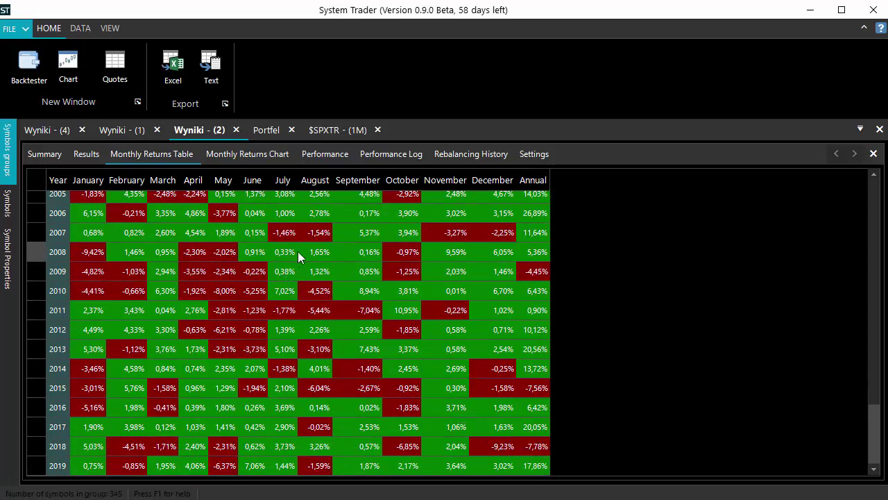
pyautogui.click(528, 252)
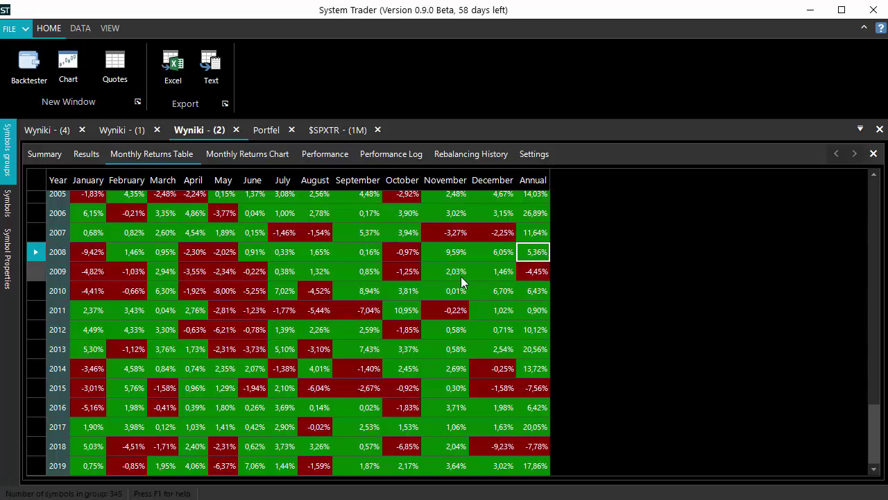
pyautogui.click(461, 275)
pyautogui.click(533, 275)
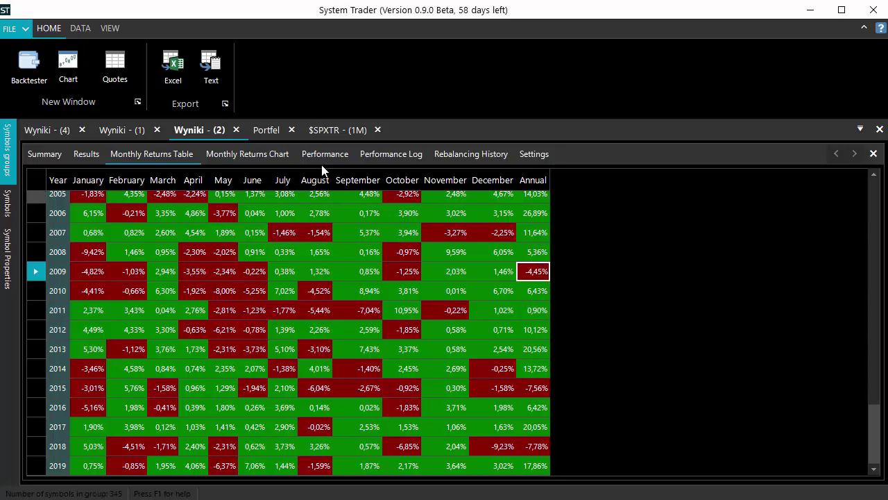
# - Revisit the $SPXTR chart and check the February 2015 and July 2020 returns in the Wyniki (4) monthly table
pyautogui.click(331, 133)
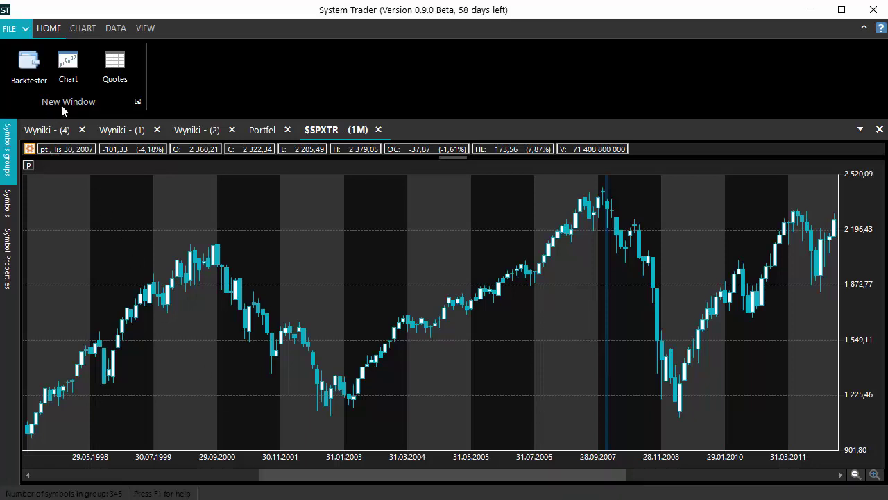
pyautogui.click(48, 129)
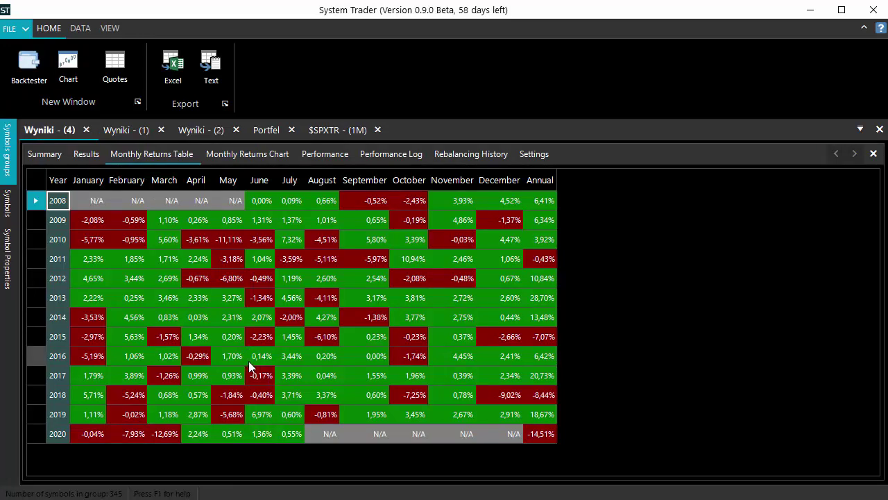
pyautogui.click(126, 337)
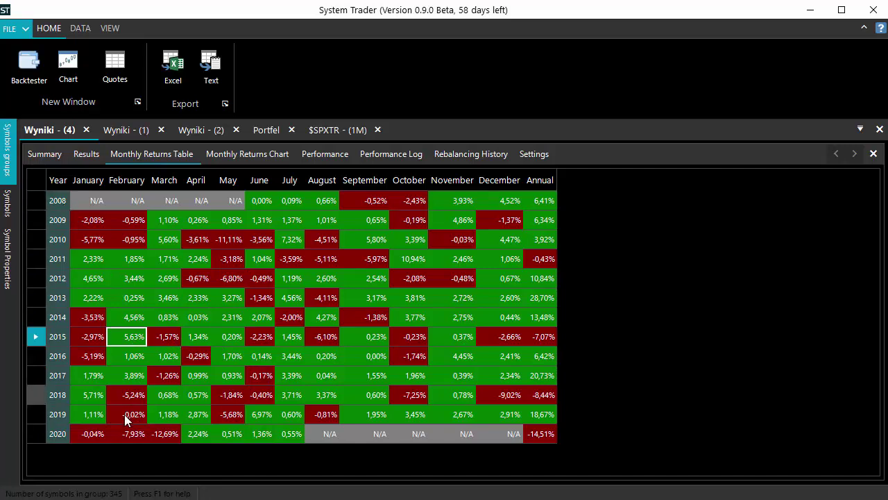
pyautogui.click(293, 433)
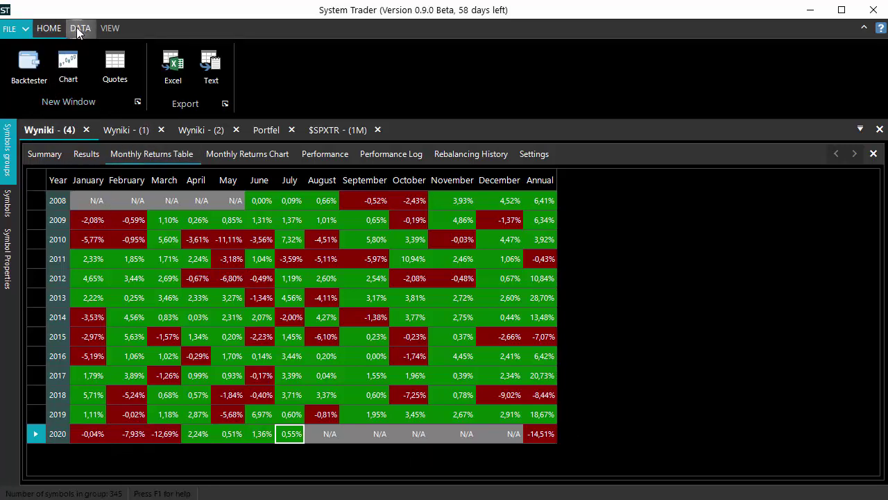
# - Review the entry, exit and money management settings of the Global Equity Momentum (GEM) strategy in Portfel, then close them unsaved
pyautogui.click(266, 130)
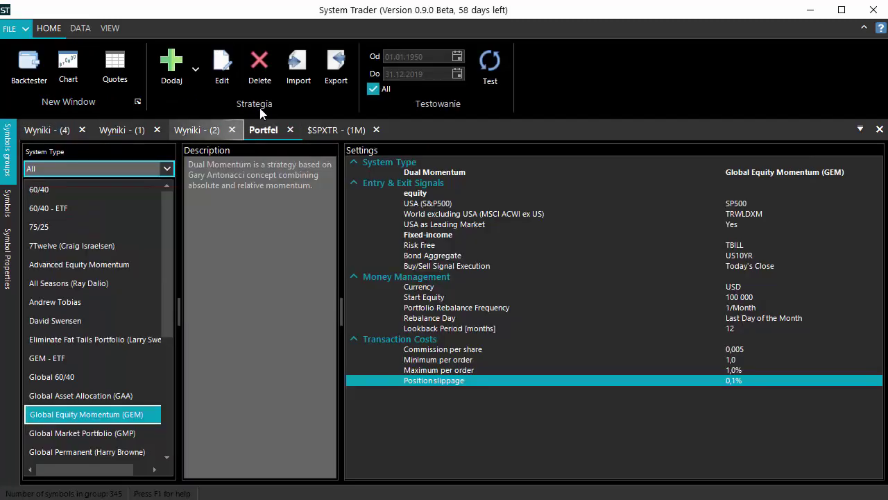
pyautogui.click(220, 68)
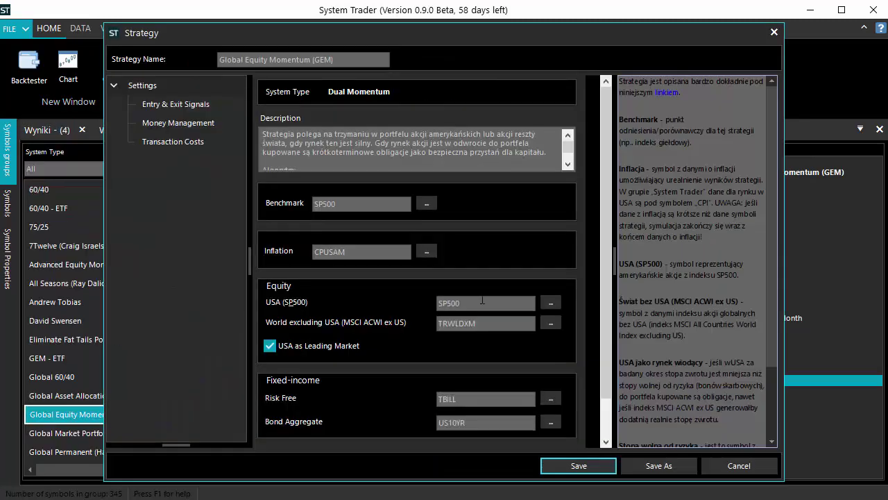
pyautogui.moveTo(608, 208); pyautogui.dragTo(611, 258)
pyautogui.click(188, 122)
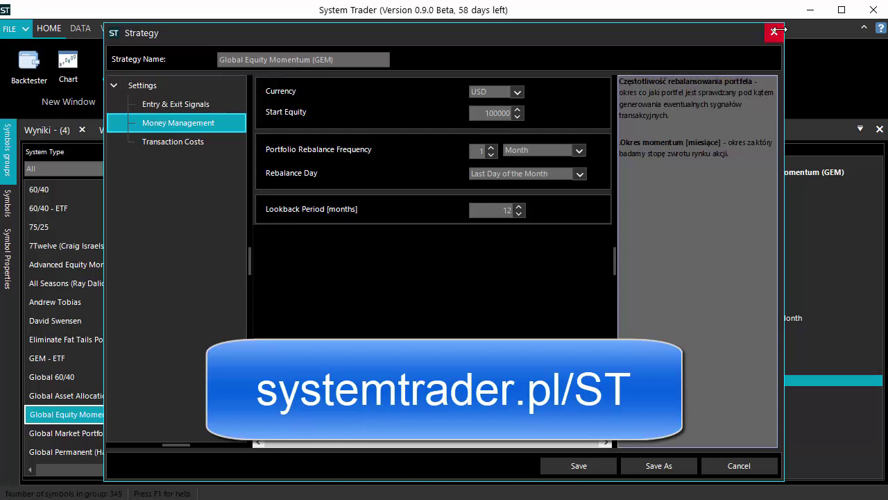
pyautogui.click(775, 32)
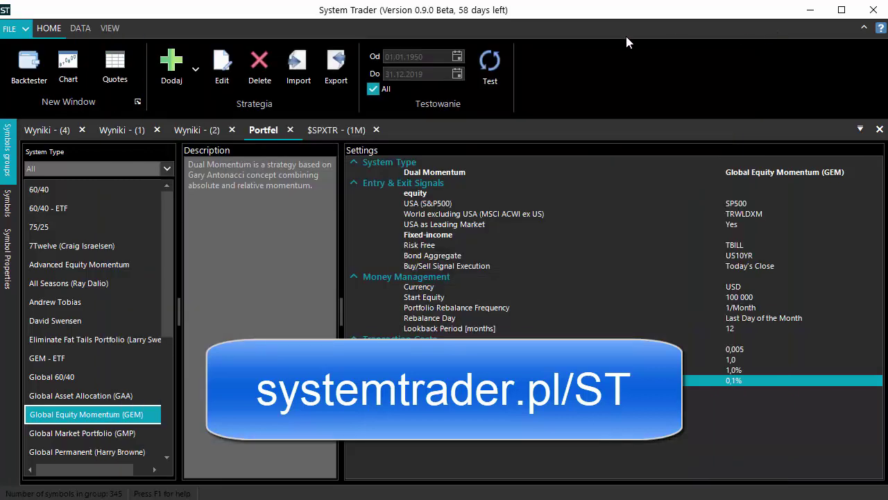